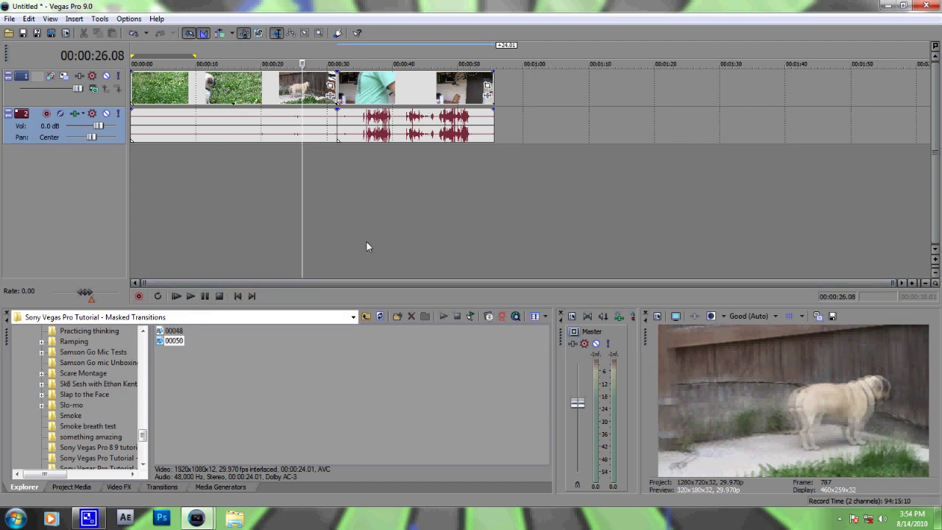
Preview the footage and move the grass/dog clip to about 1:07.
click(406, 138)
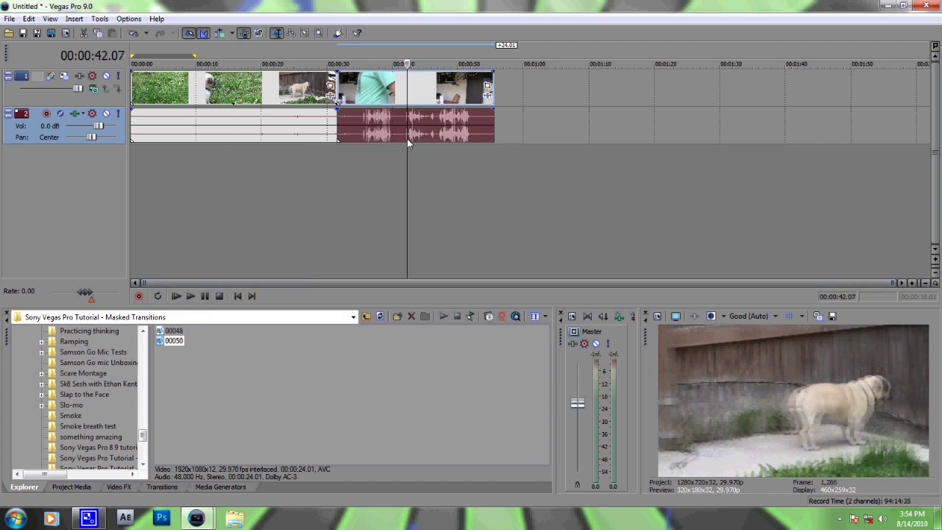
click(498, 223)
click(426, 221)
click(417, 217)
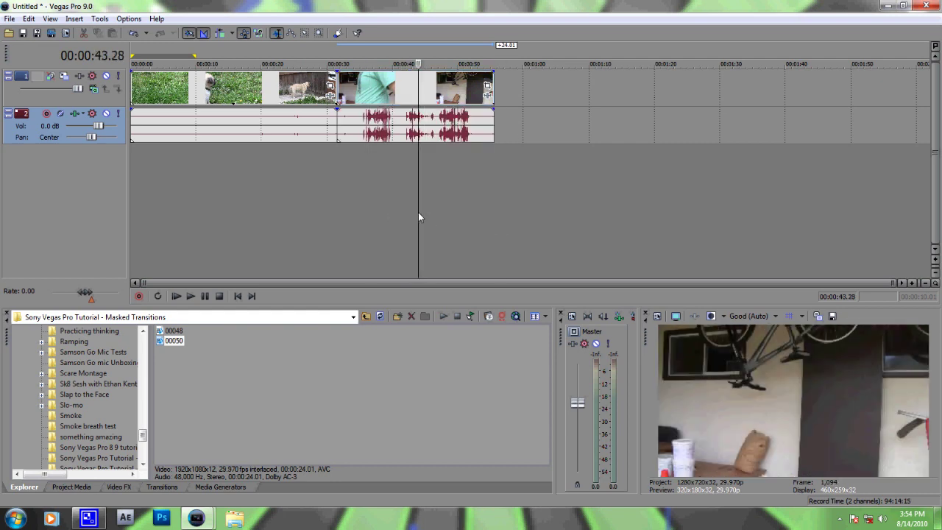
click(458, 213)
click(238, 194)
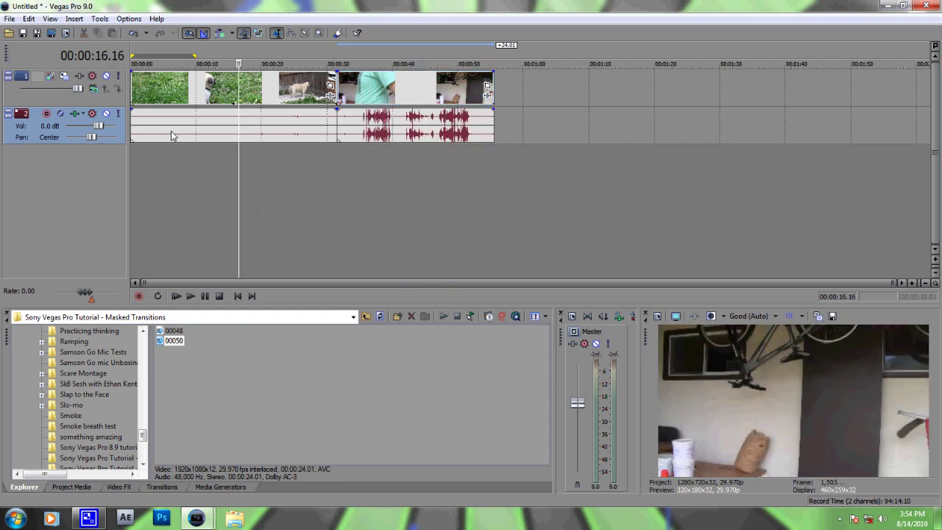
drag(195, 148, 609, 142)
Move the person clip onto the top track at the timeline start.
click(622, 155)
click(383, 231)
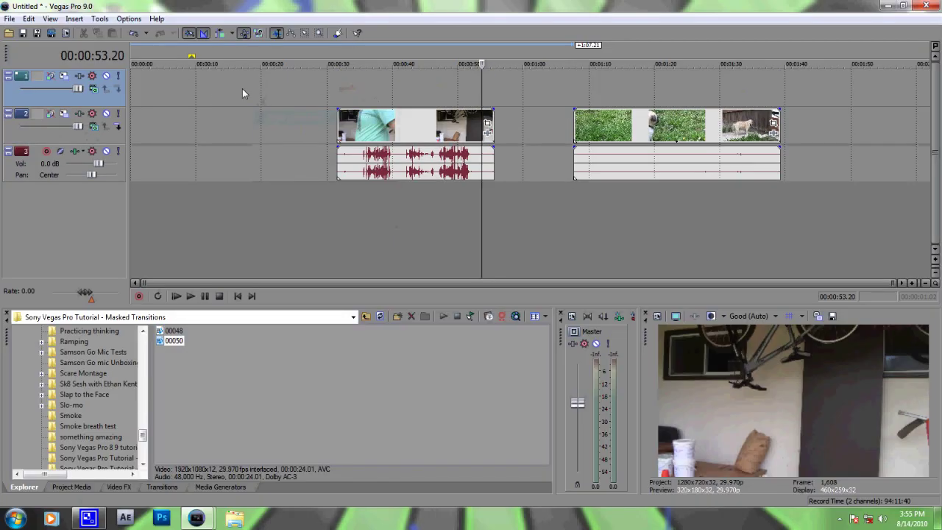
drag(392, 134, 172, 96)
Scrub through the first 13 seconds and play the project.
click(158, 129)
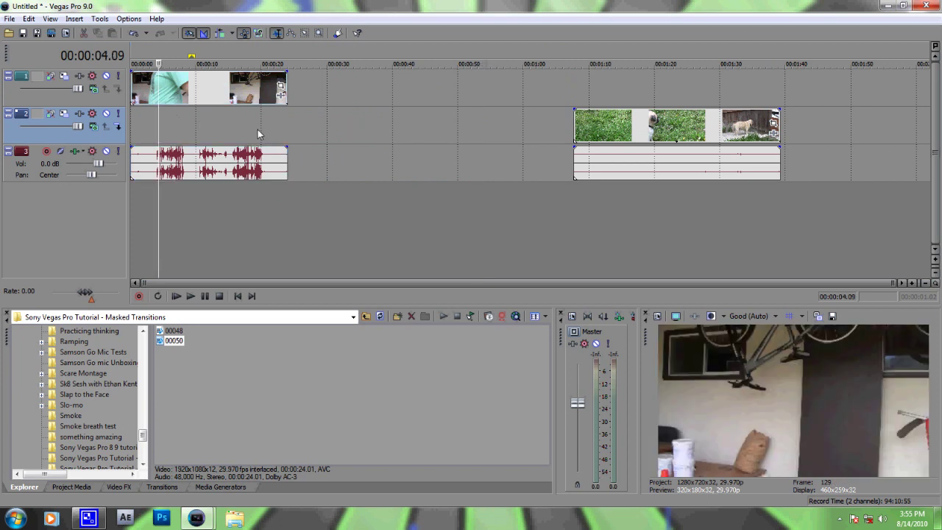
click(181, 130)
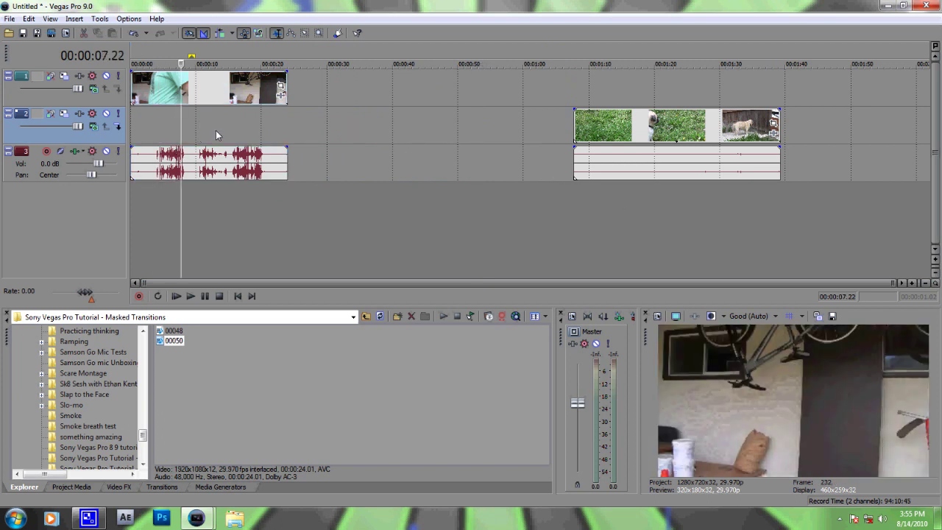
click(215, 131)
key(space)
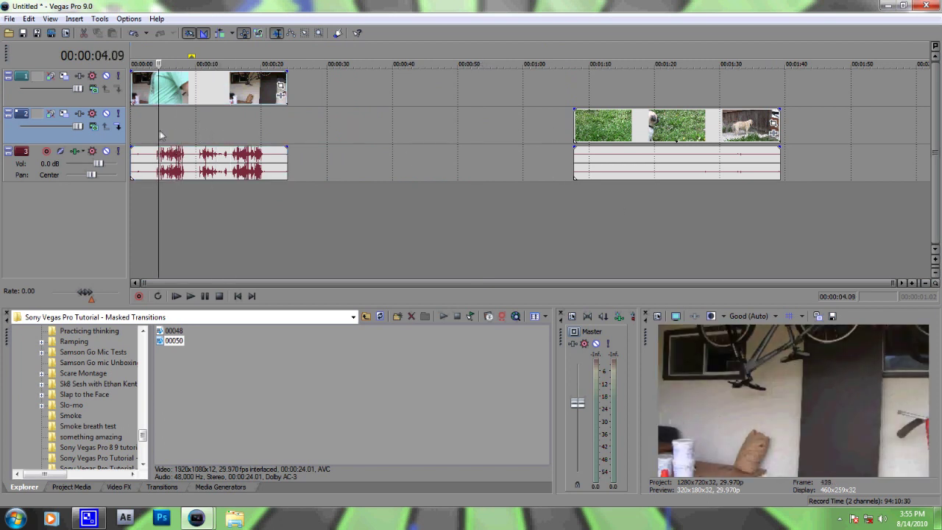
Slide the grass/dog clip back to the timeline start and select the person clip's audio track.
drag(662, 134, 388, 132)
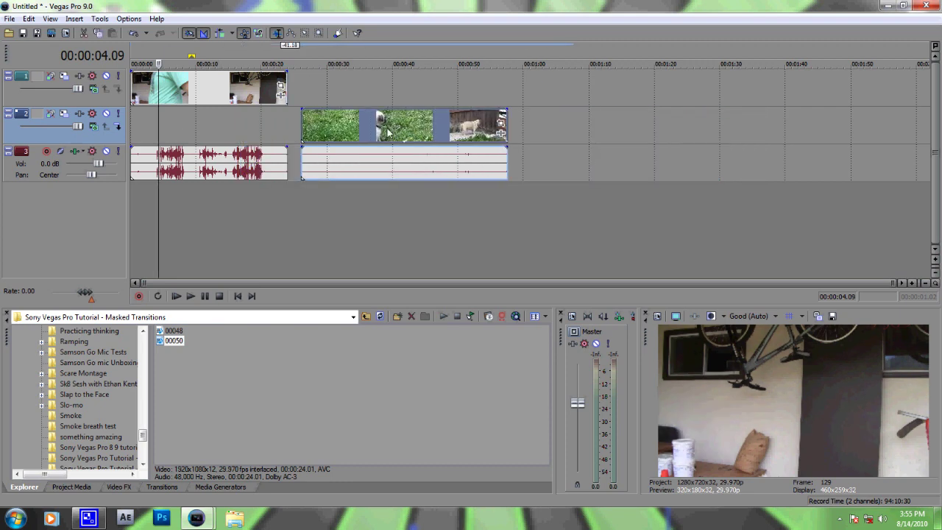
drag(358, 181, 224, 131)
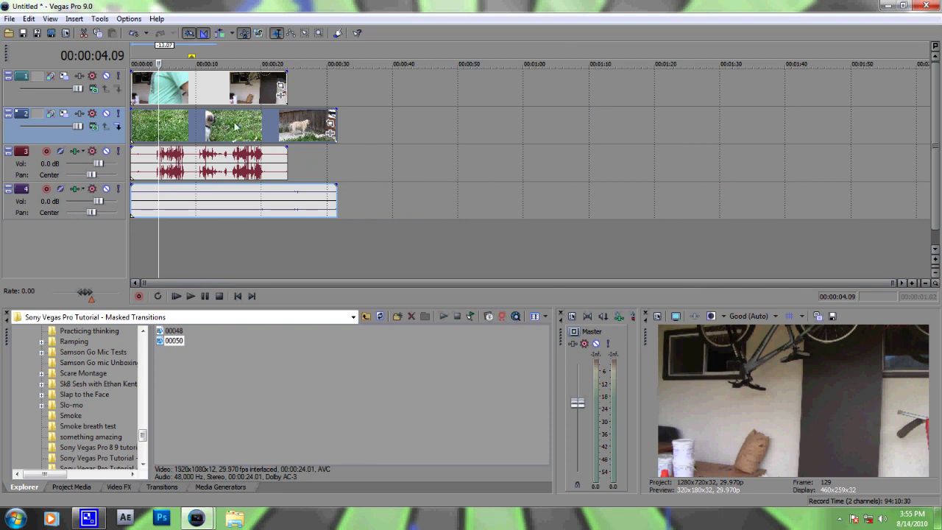
click(251, 130)
click(224, 175)
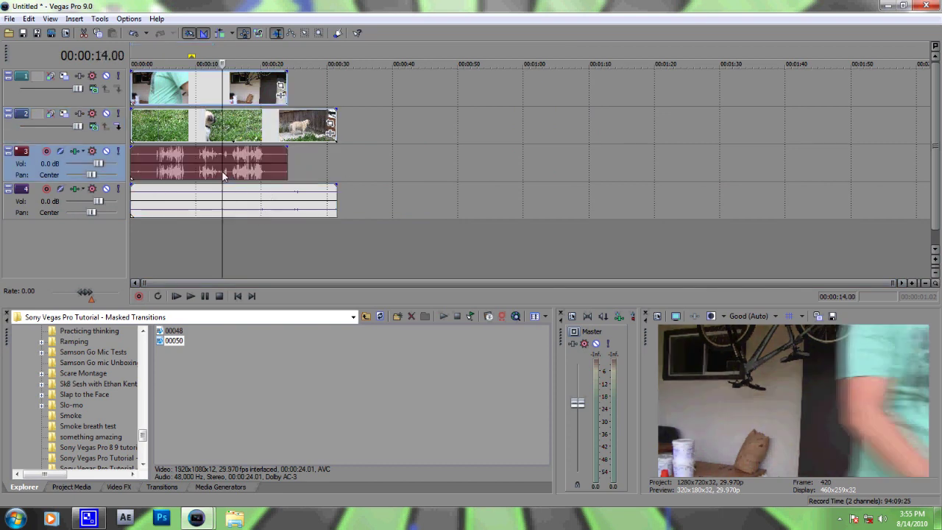
Delete both audio tracks with Delete Track.
right_click(328, 172)
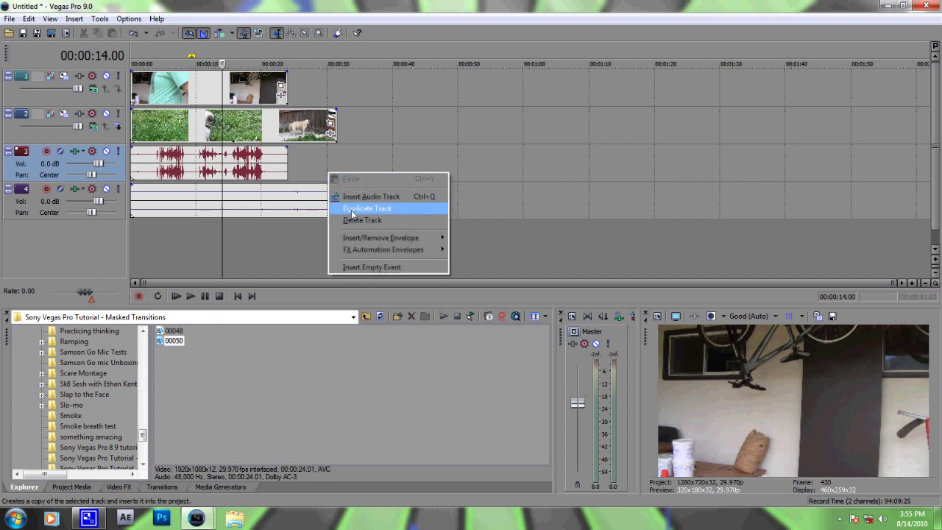
click(354, 219)
right_click(347, 169)
click(364, 217)
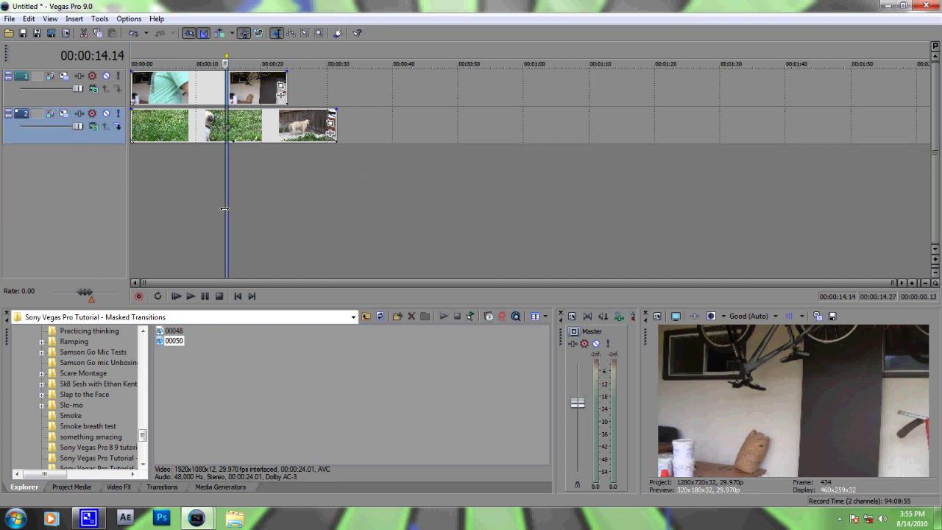
Shift the grass/dog clip to start near 22 seconds.
scroll(224, 209, up, 3)
click(190, 232)
click(256, 201)
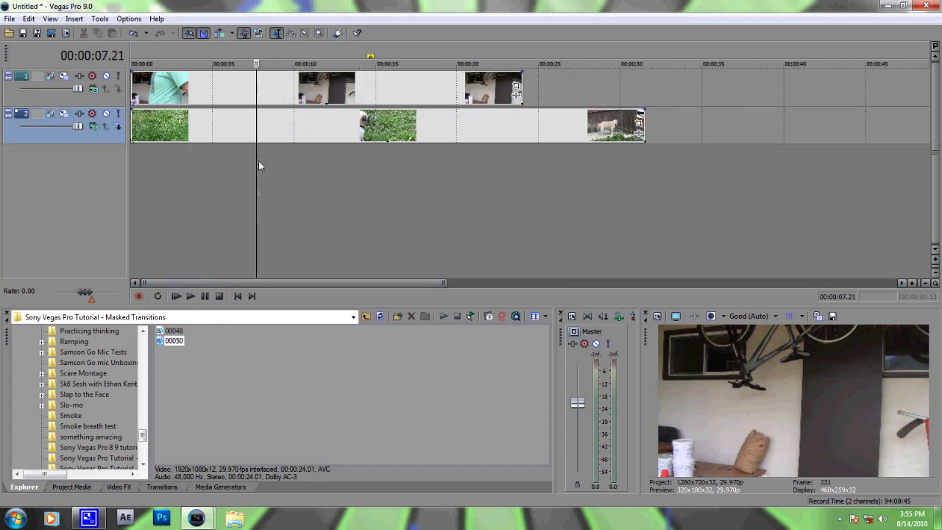
drag(258, 125, 617, 125)
Scrub the playhead between about 10 and 17 seconds to review the clip overlap.
click(331, 155)
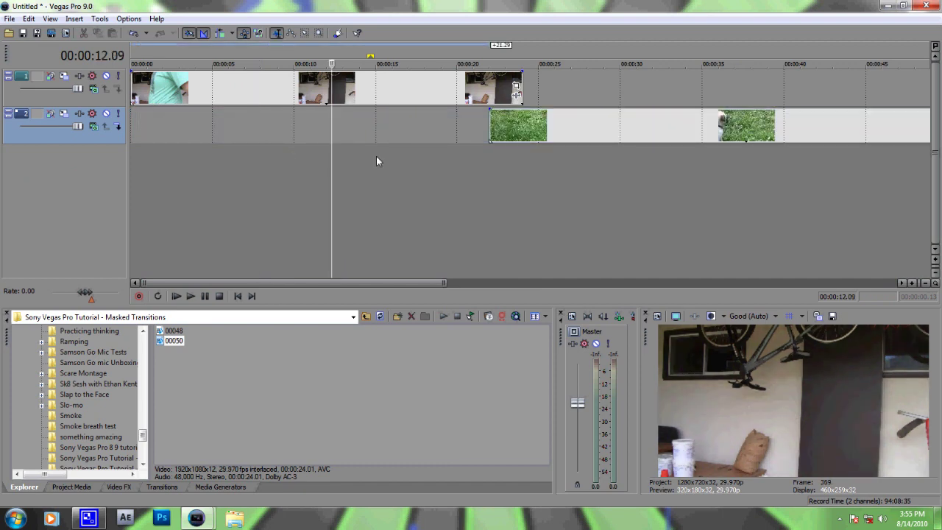
click(370, 153)
click(344, 152)
click(329, 152)
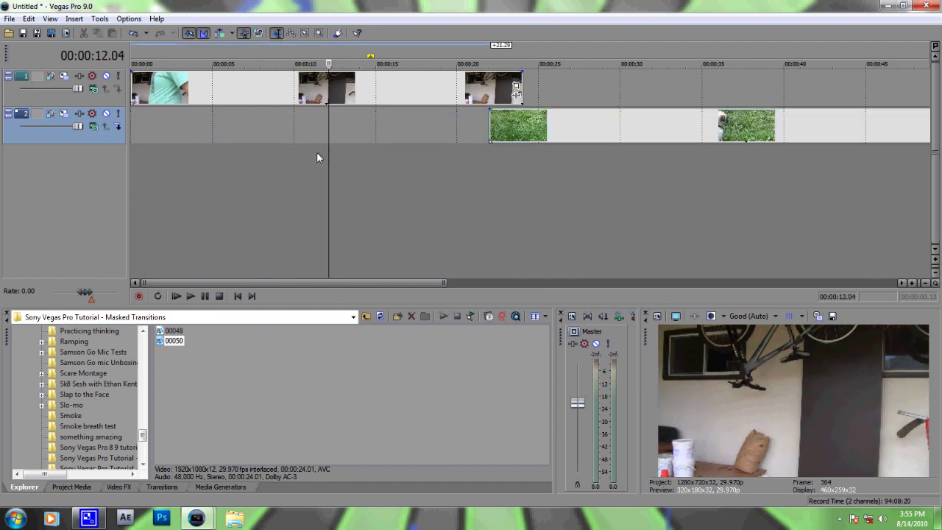
click(316, 156)
click(301, 155)
click(375, 152)
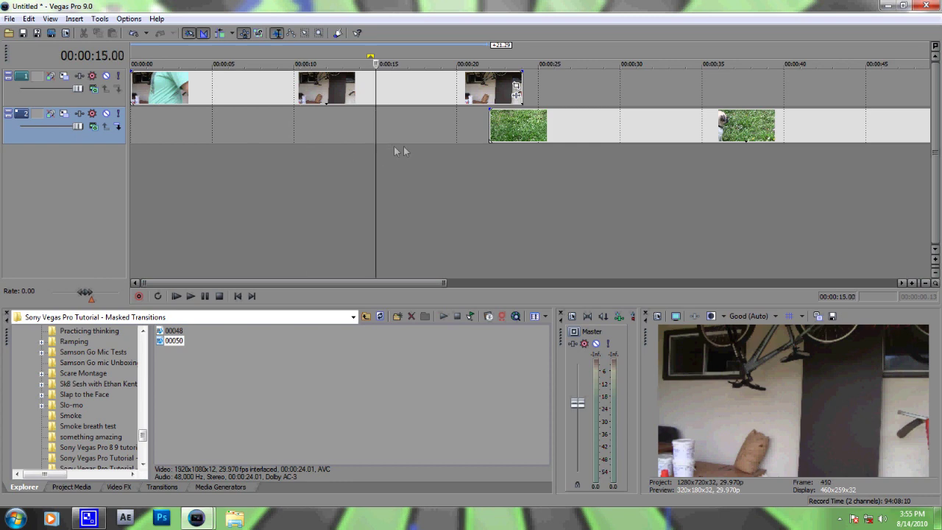
click(403, 151)
click(411, 151)
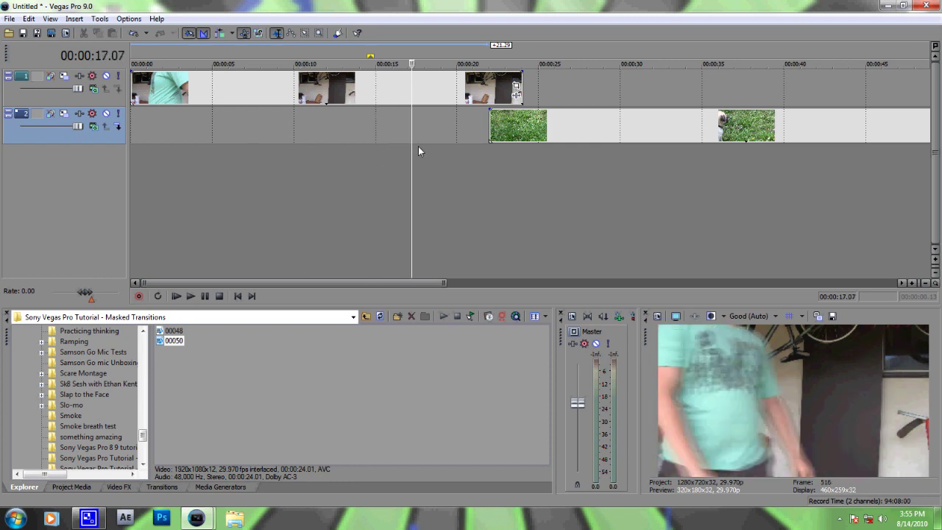
Split the person clip at 16.14 and delete the piece before the split.
key(Left)
key(Left)
key(Left)
key(Left)
key(Left)
key(Left)
key(Left)
key(Left)
key(Left)
key(Left)
key(Left)
key(Left)
key(Left)
key(Left)
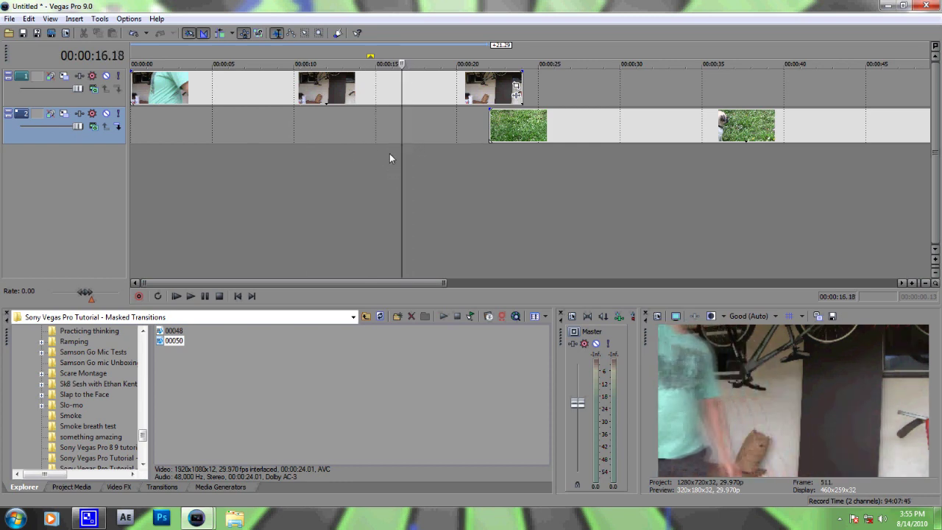
key(Left)
key(Left)
key(Left)
key(Left)
key(s)
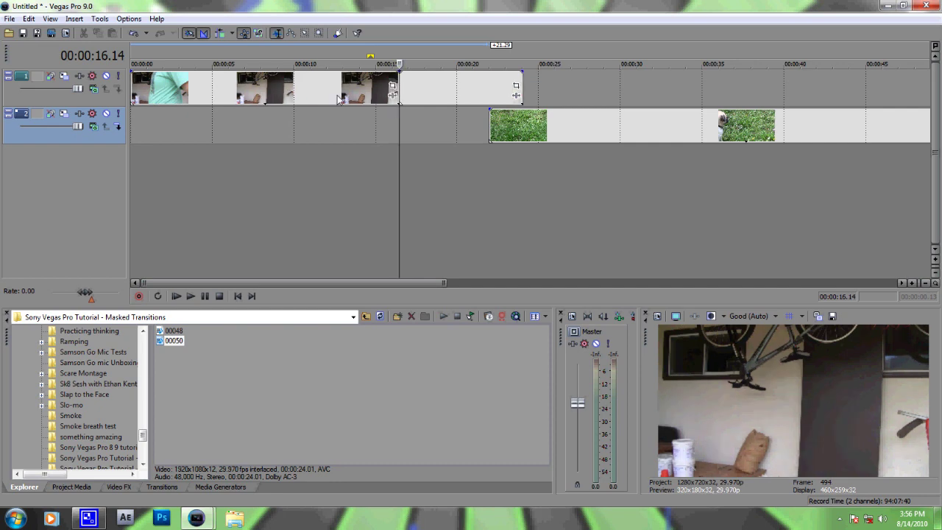
click(339, 99)
key(Delete)
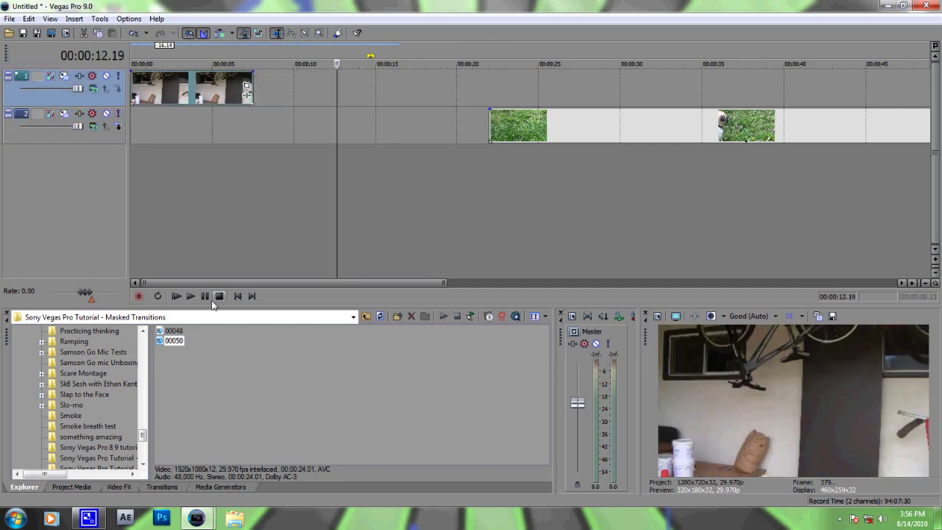
Play back the edit and delete the later piece of the person clip.
click(176, 296)
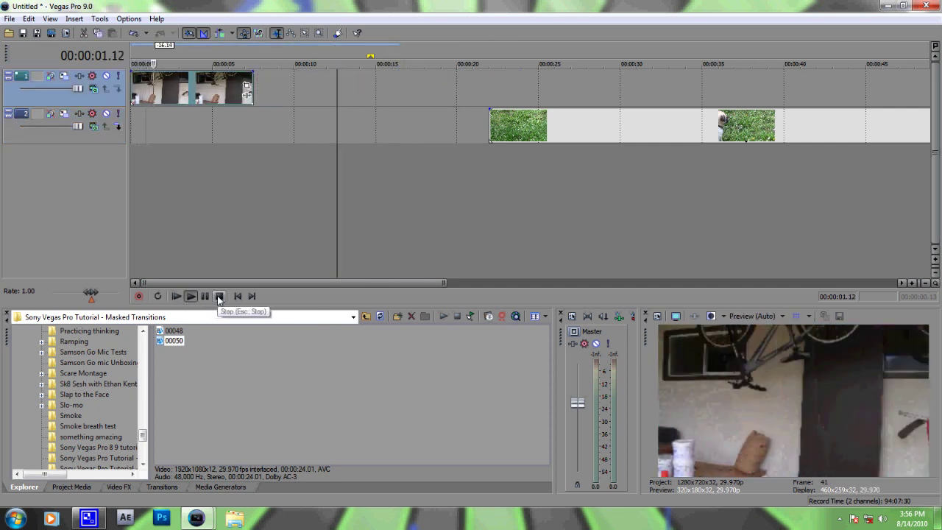
click(218, 296)
click(166, 99)
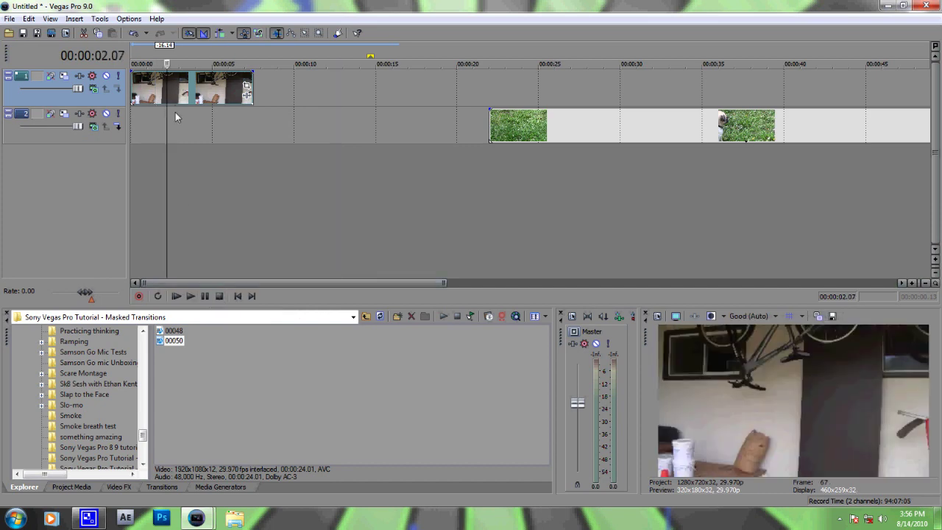
click(181, 94)
key(Delete)
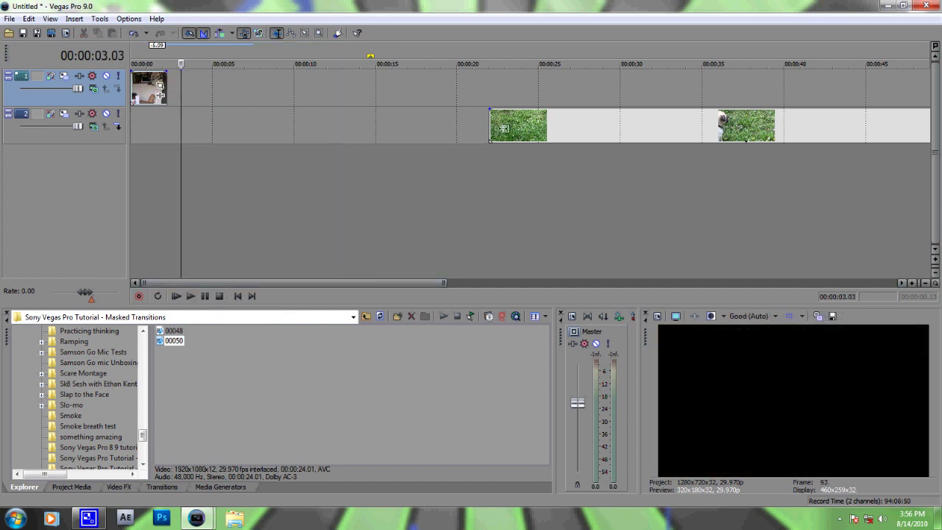
Move the grass/dog clip to the timeline start, trim its beginning, and open the person clip's Pan/Crop.
drag(504, 129, 2, 133)
click(155, 195)
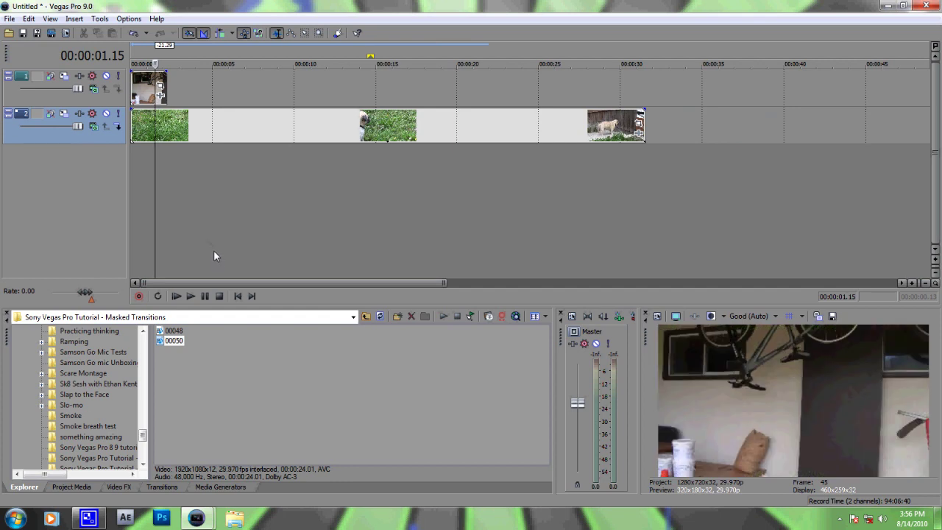
click(193, 133)
click(238, 136)
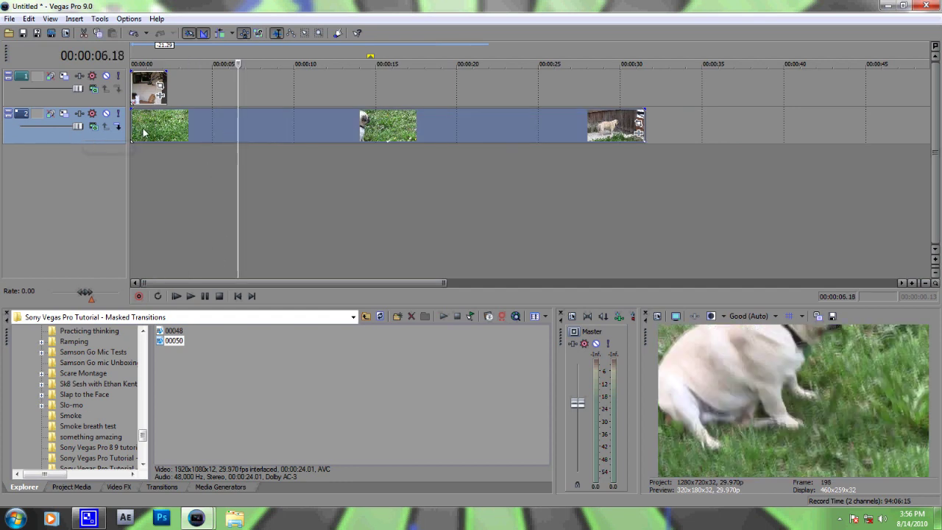
mouse_move(133, 132)
mouse_down()
mouse_move(204, 132)
mouse_move(132, 132)
mouse_up()
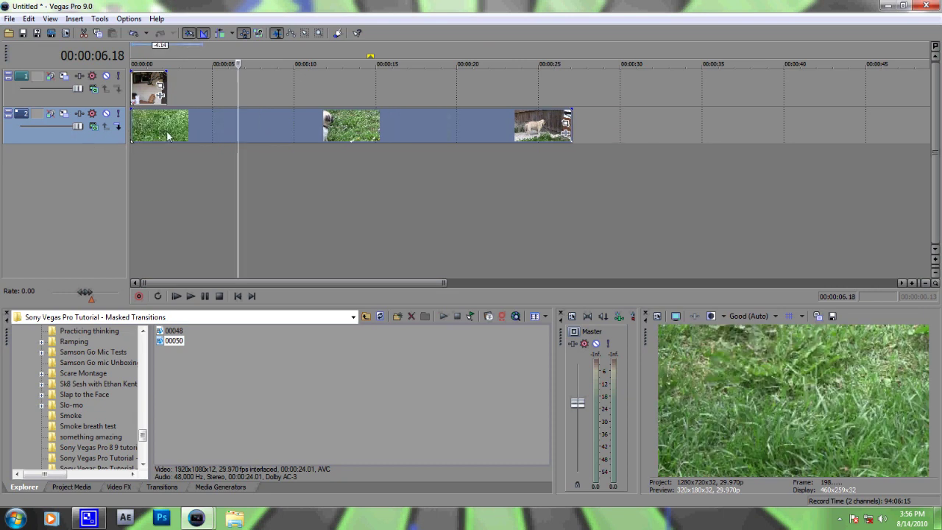
click(146, 165)
scroll(158, 147, up, 3)
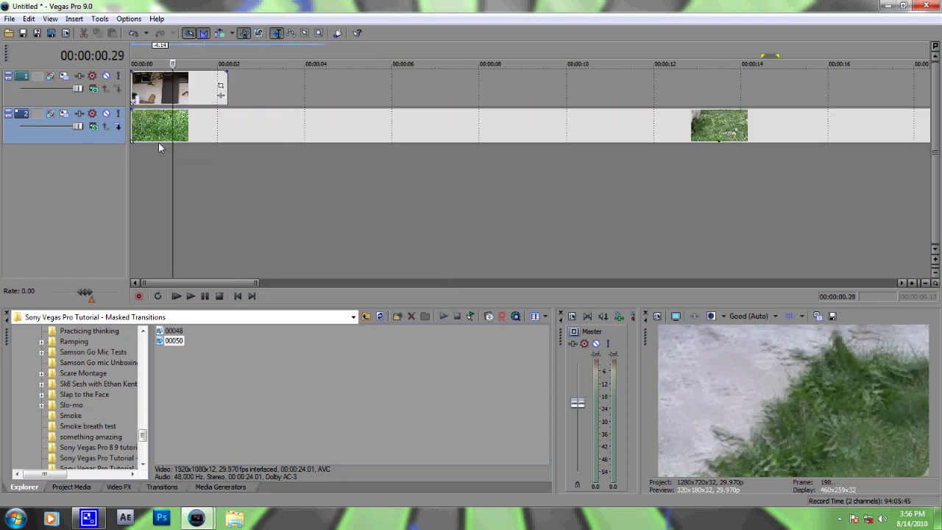
click(220, 88)
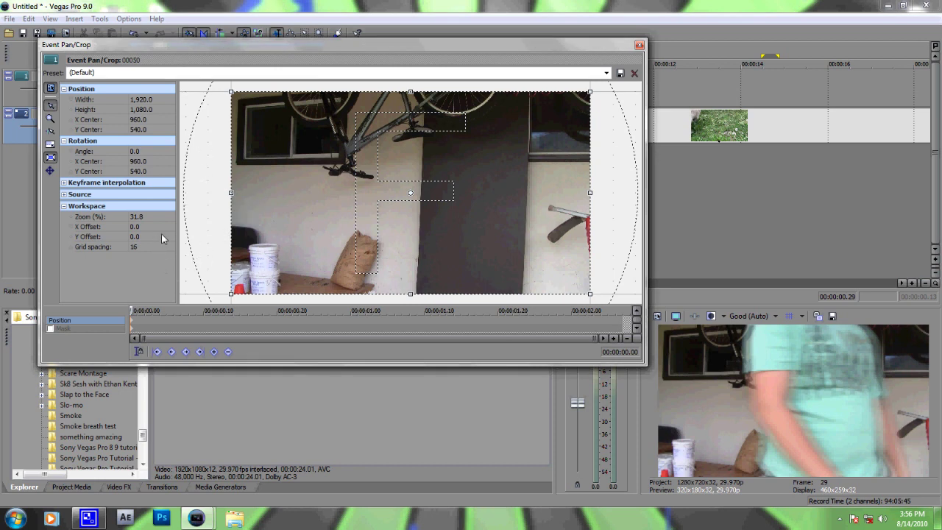
Select the Mask row, choose the Anchor Creation Tool, and go to frame 22 of the clip.
click(71, 330)
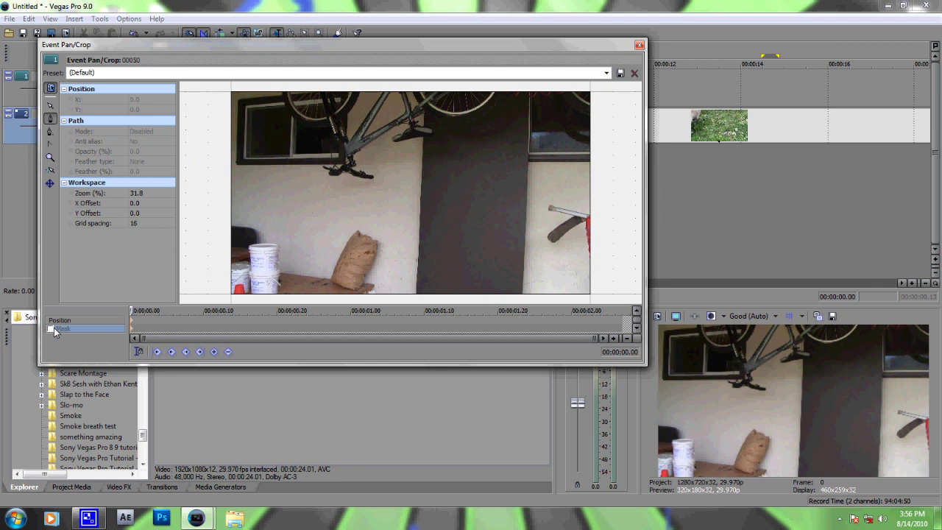
click(51, 120)
click(152, 323)
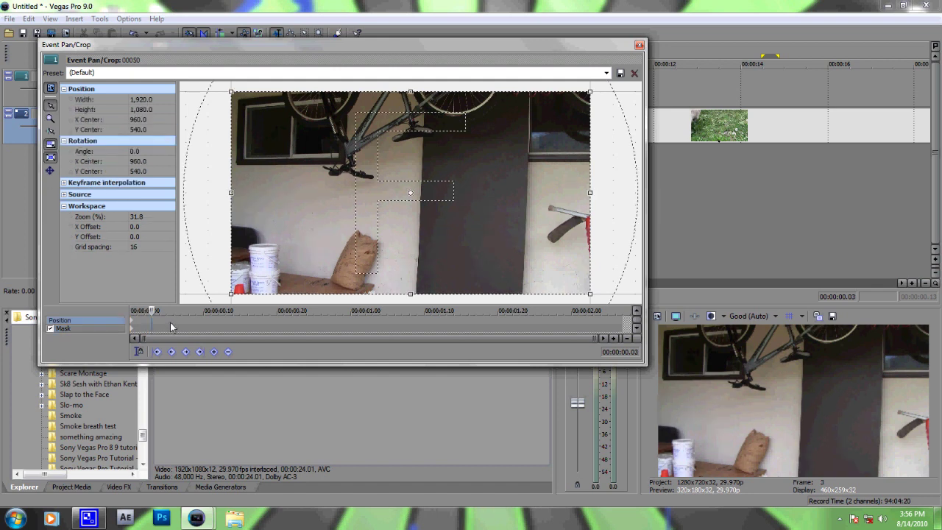
click(175, 331)
drag(184, 332, 225, 332)
key(space)
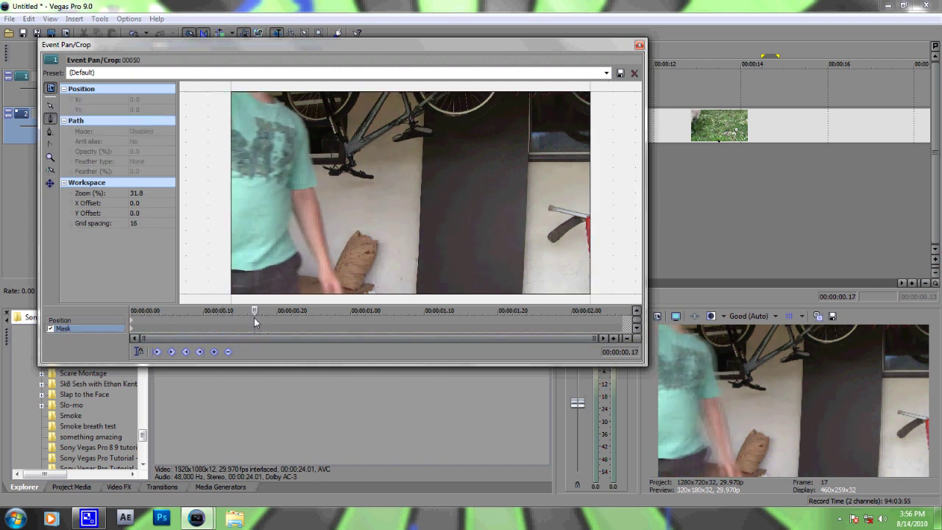
scroll(259, 293, up, 1)
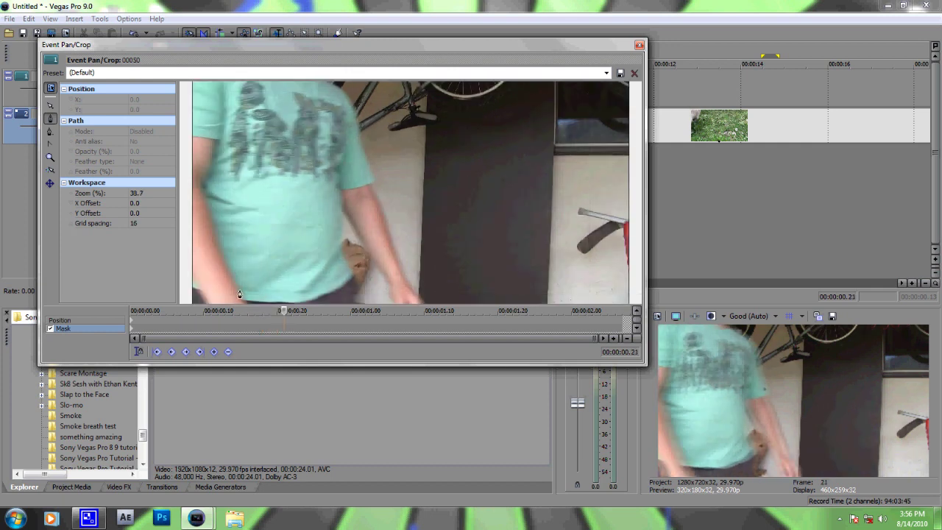
scroll(223, 290, down, 2)
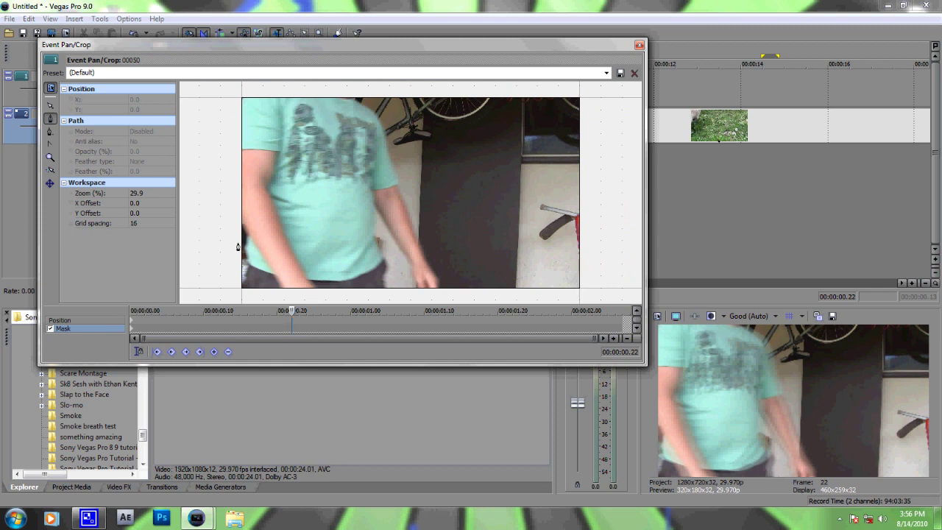
Draw a mask along the person's left edge at frame 22 and set its mode to Negative.
click(238, 286)
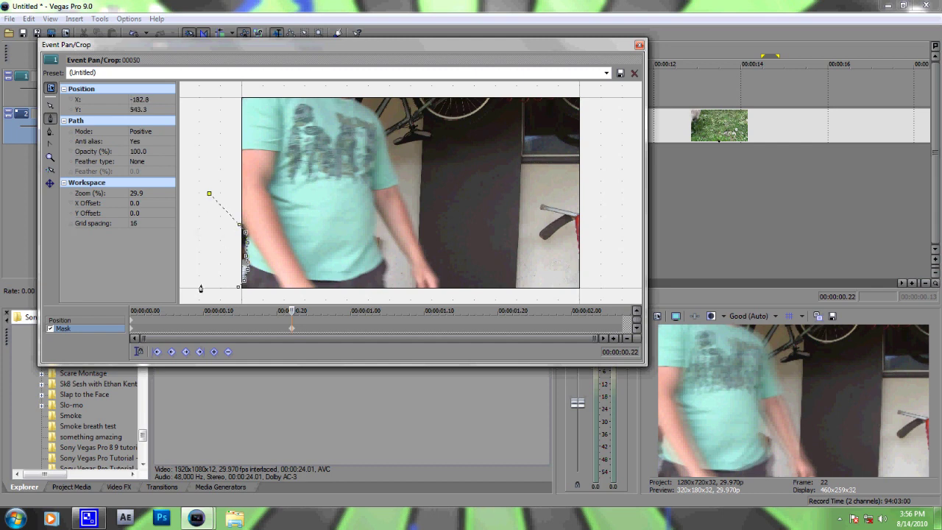
click(239, 287)
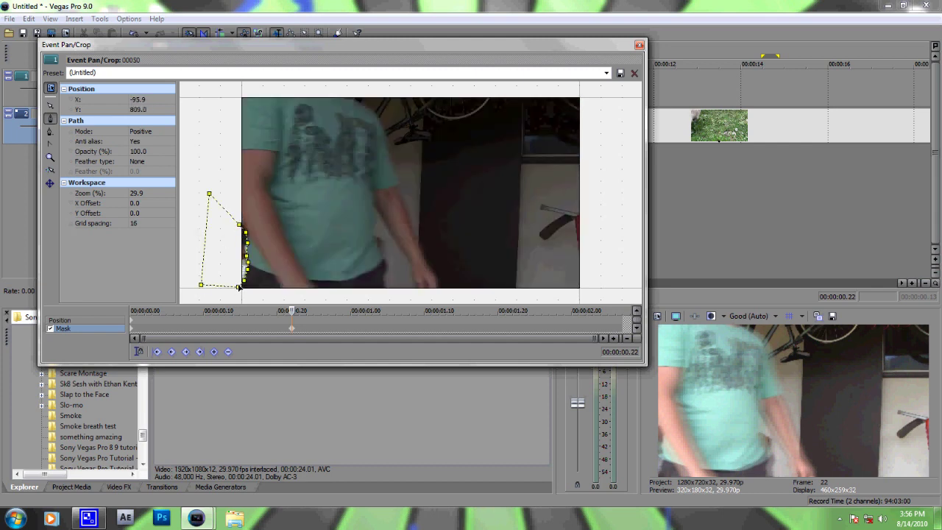
click(148, 132)
click(150, 147)
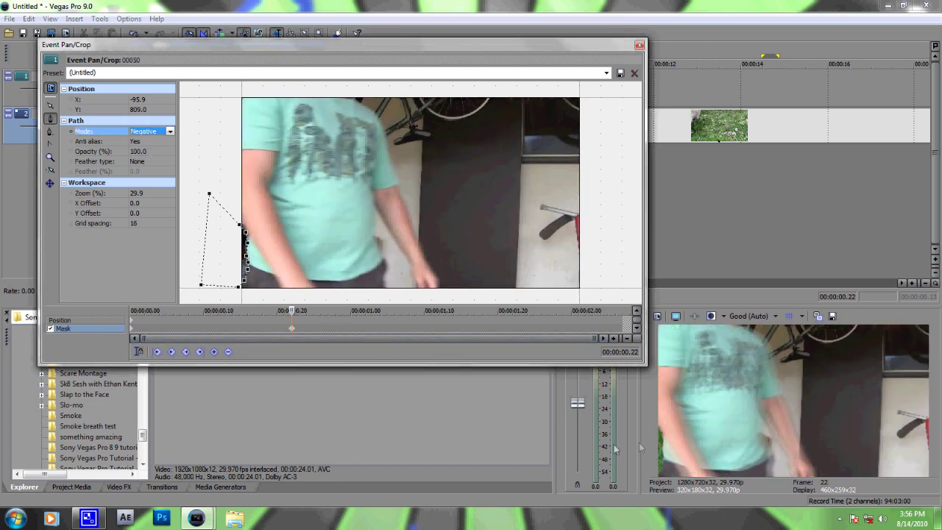
Set the mask's feather type to In with 1% feather.
click(131, 161)
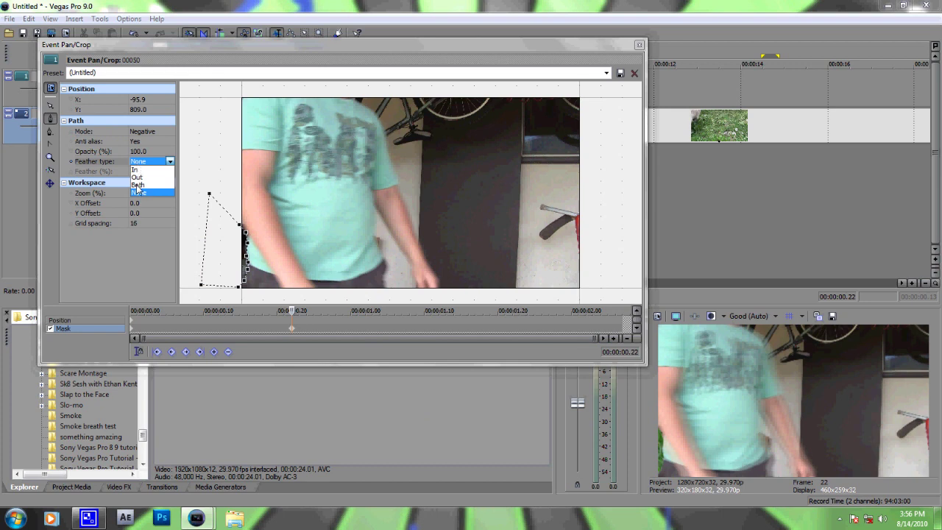
click(144, 170)
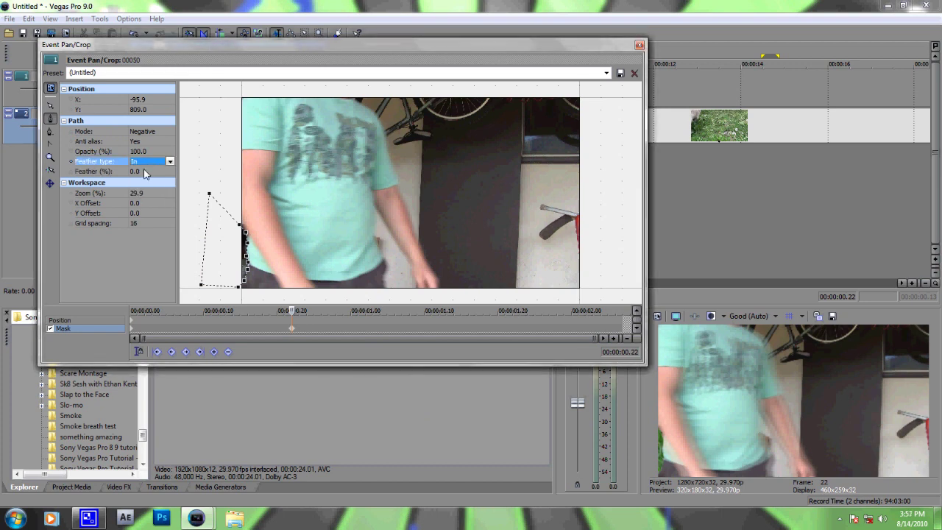
click(145, 171)
click(256, 304)
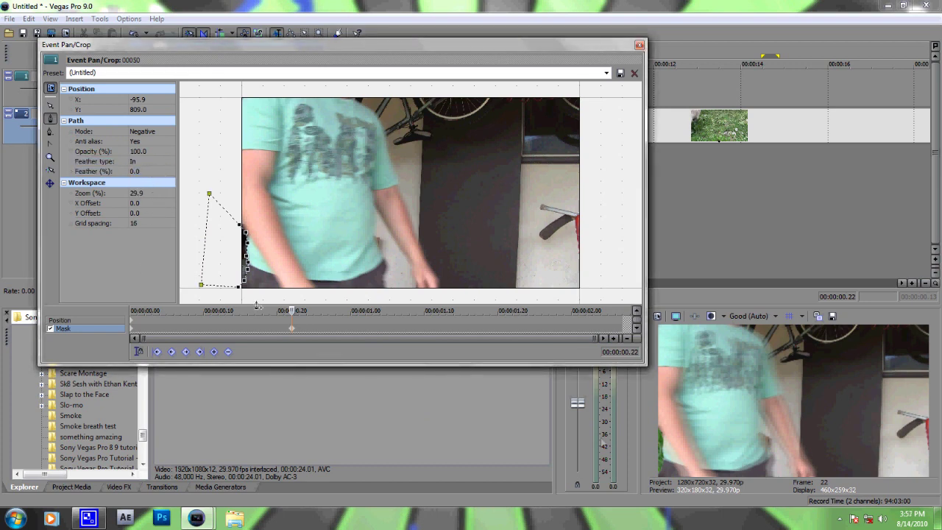
click(147, 171)
text(1)
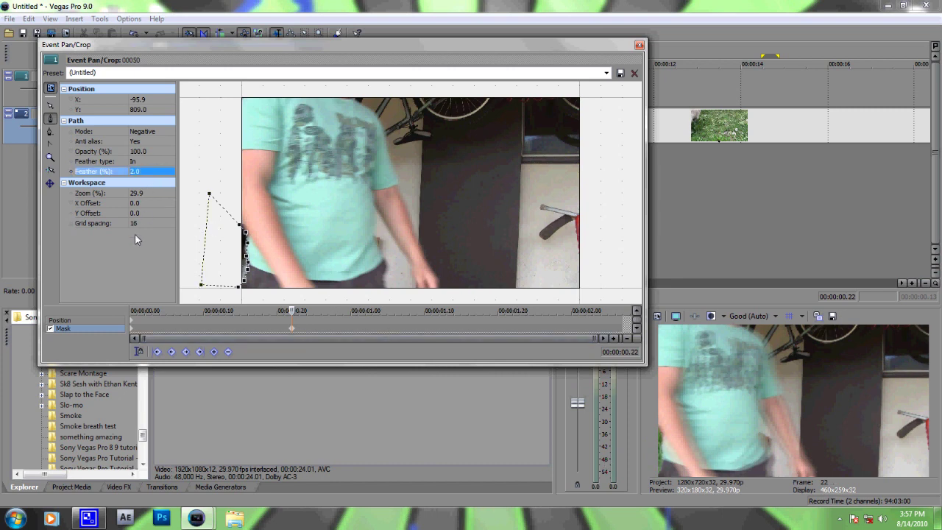
key(Return)
click(140, 174)
click(144, 282)
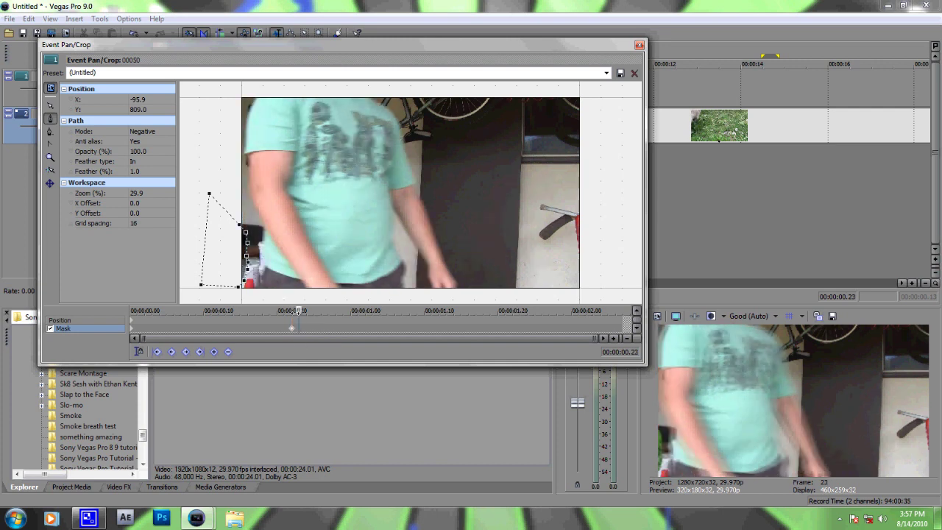
At frame 23, delete the old mask and draw a new shape around the frame's left side.
click(298, 340)
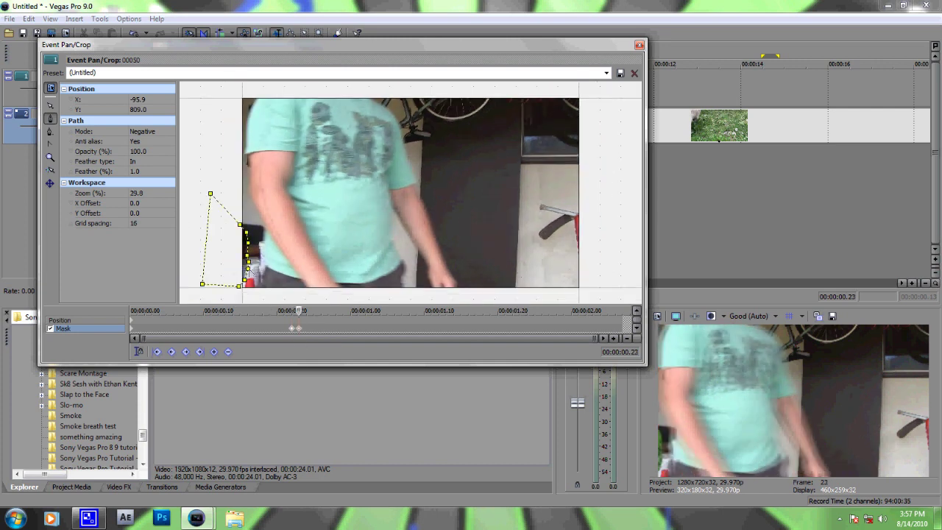
key(Delete)
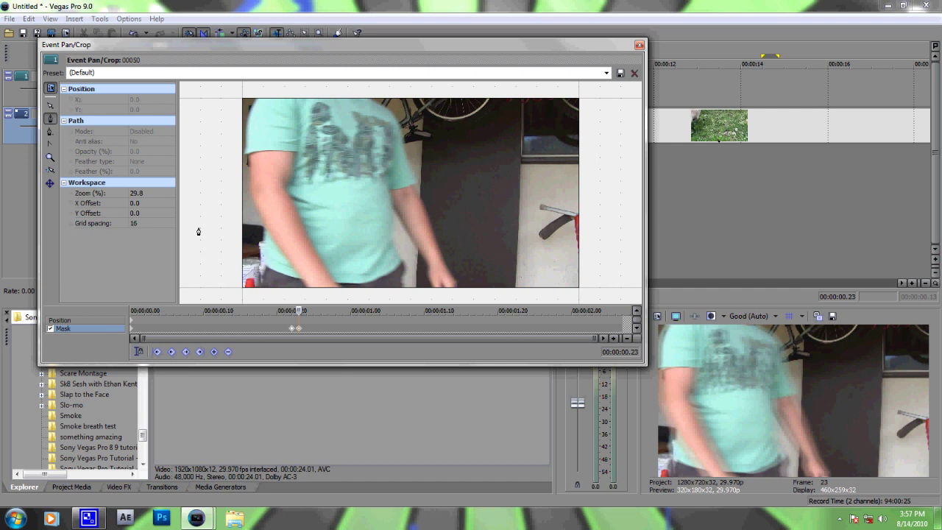
click(256, 291)
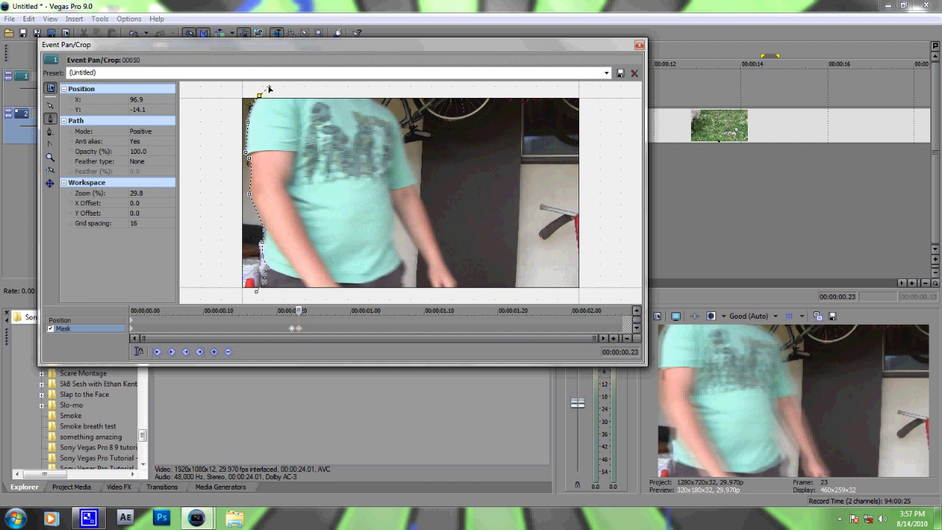
click(226, 88)
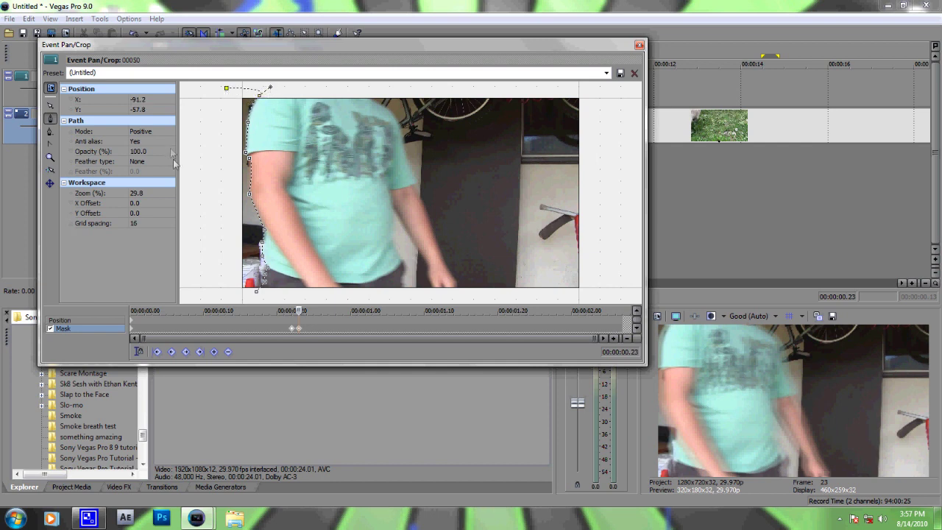
click(193, 278)
click(210, 296)
click(256, 292)
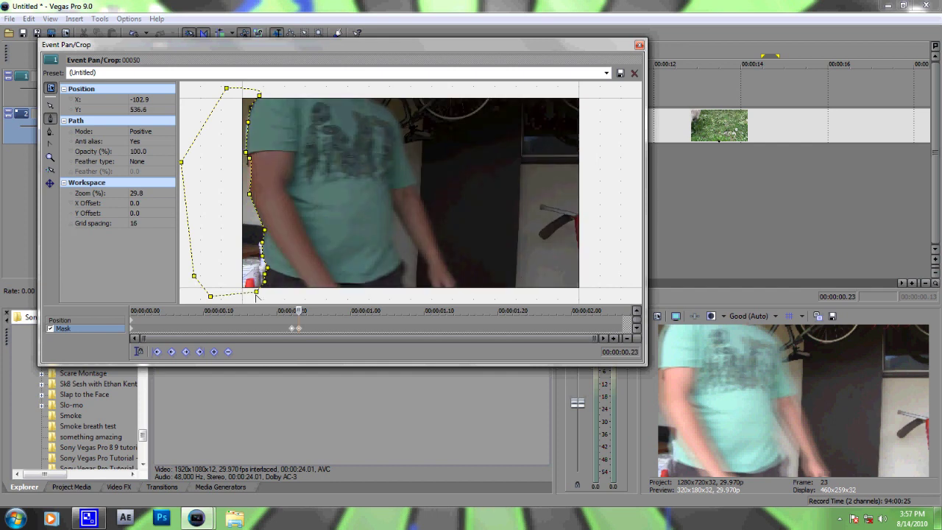
Set the new mask to Negative mode with Out feathering.
click(161, 129)
click(147, 148)
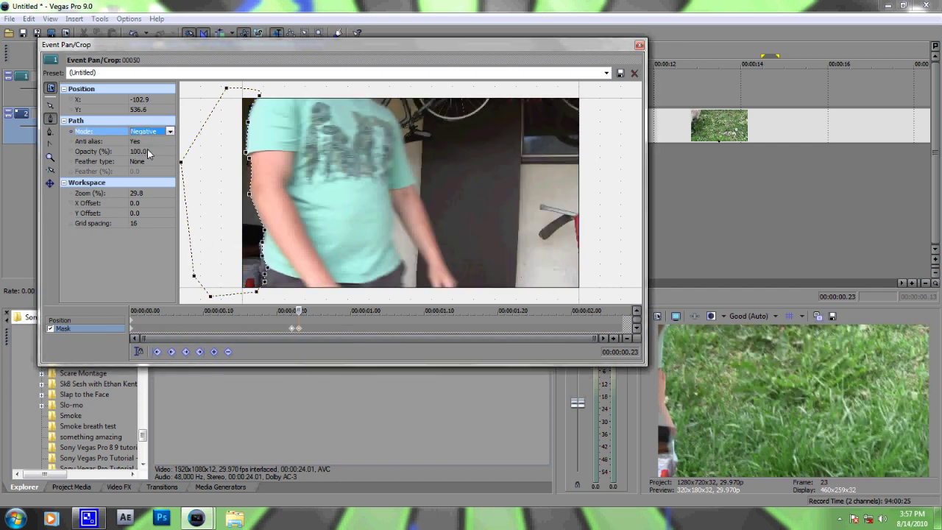
click(146, 161)
click(138, 177)
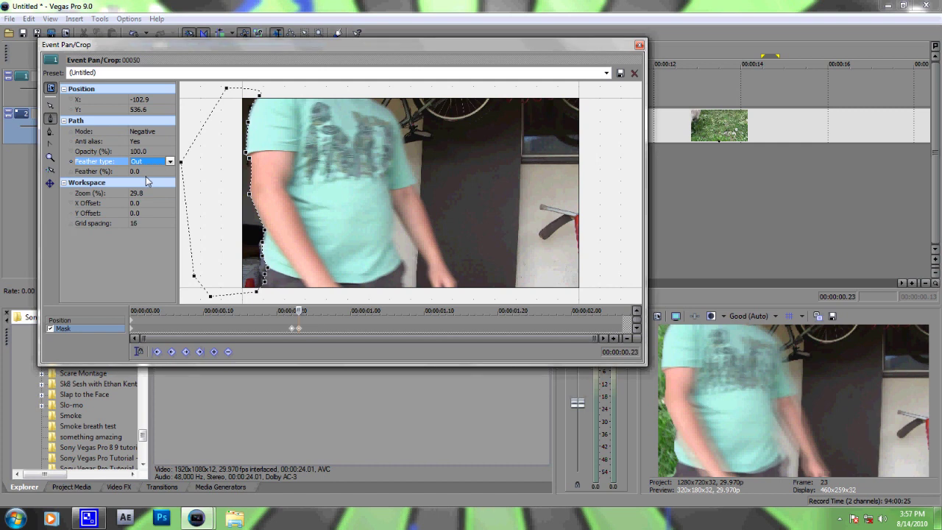
click(154, 172)
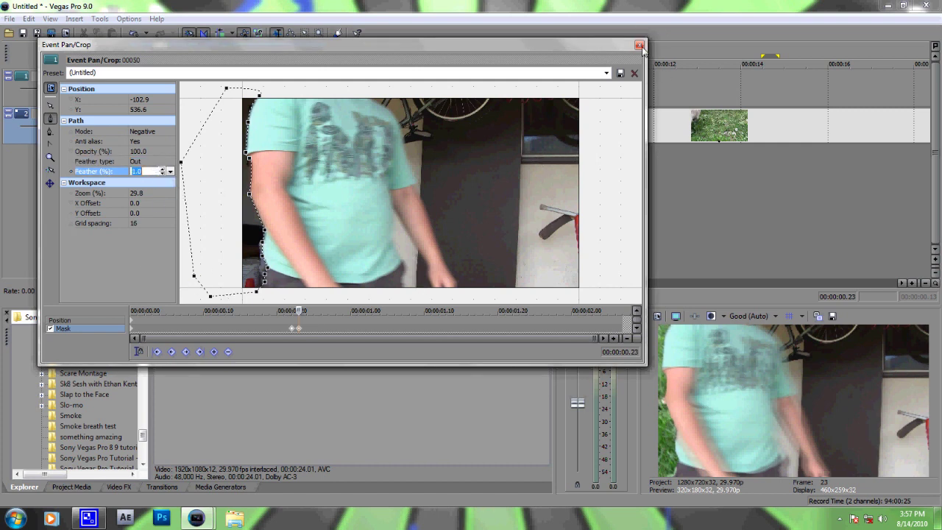
Close the Pan/Crop editor and place the playhead at 00:00:01.10.
click(639, 46)
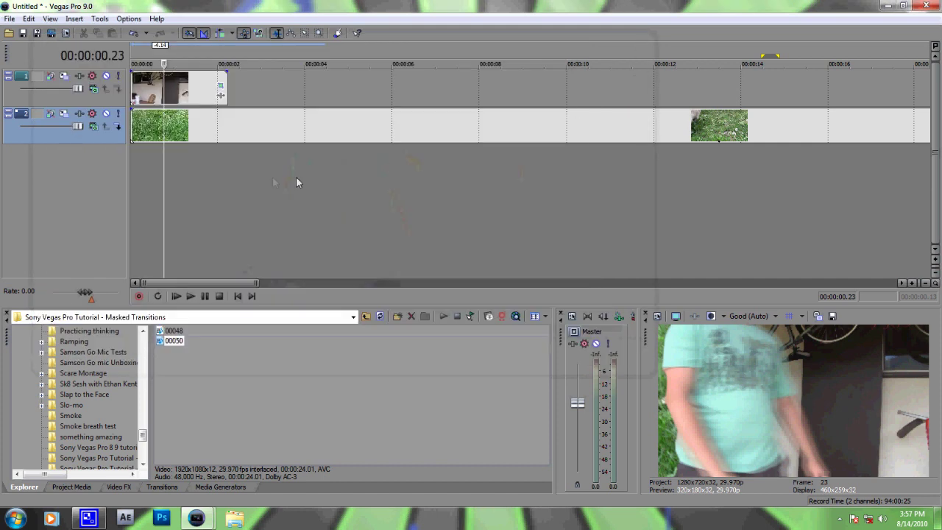
scroll(261, 155, up, 5)
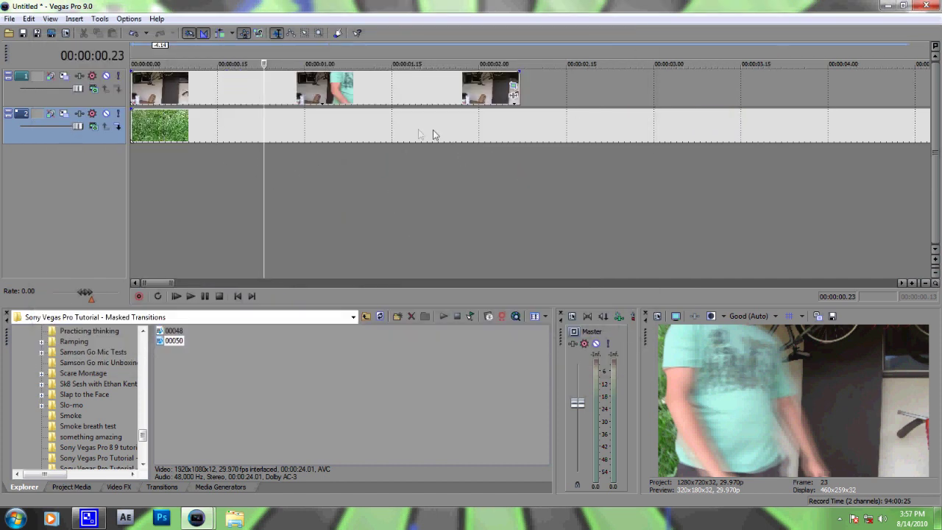
click(404, 139)
click(259, 178)
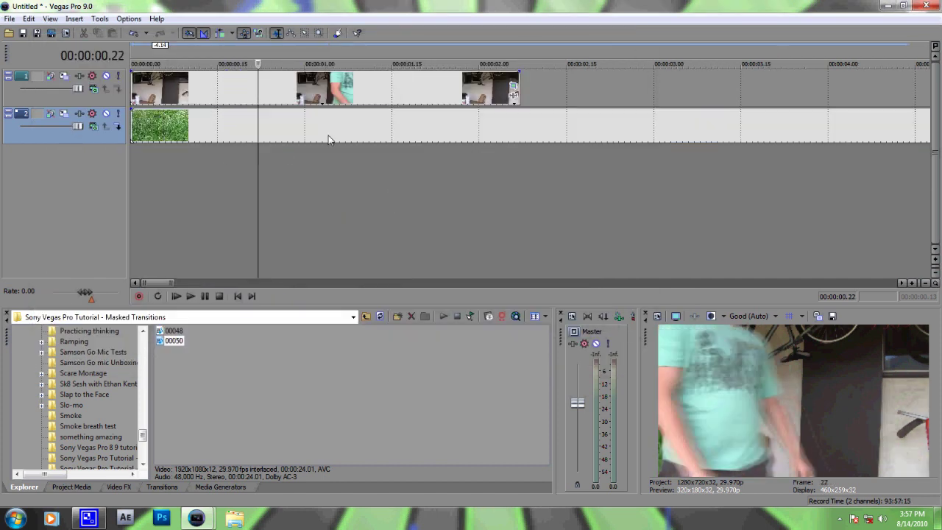
click(363, 136)
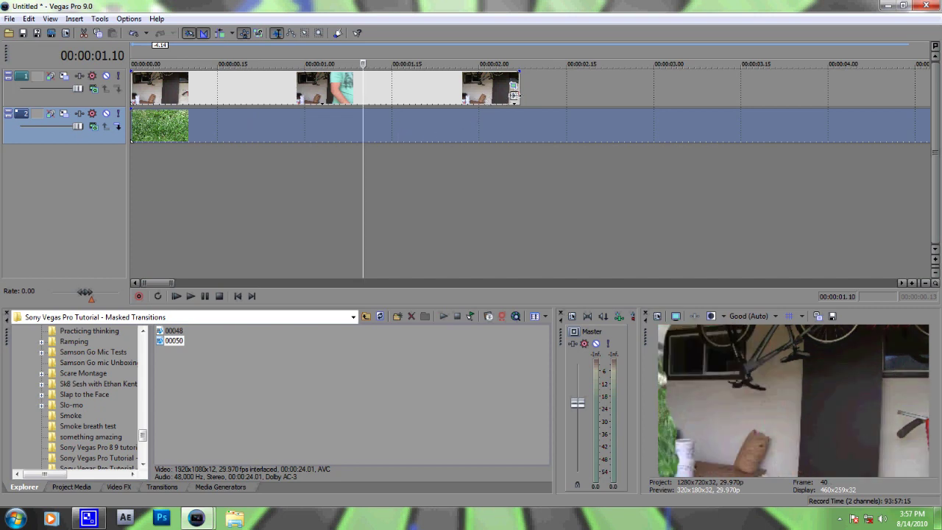
Trim the person clip to end near 00:00:01.10 and play back the transition.
drag(516, 94, 366, 93)
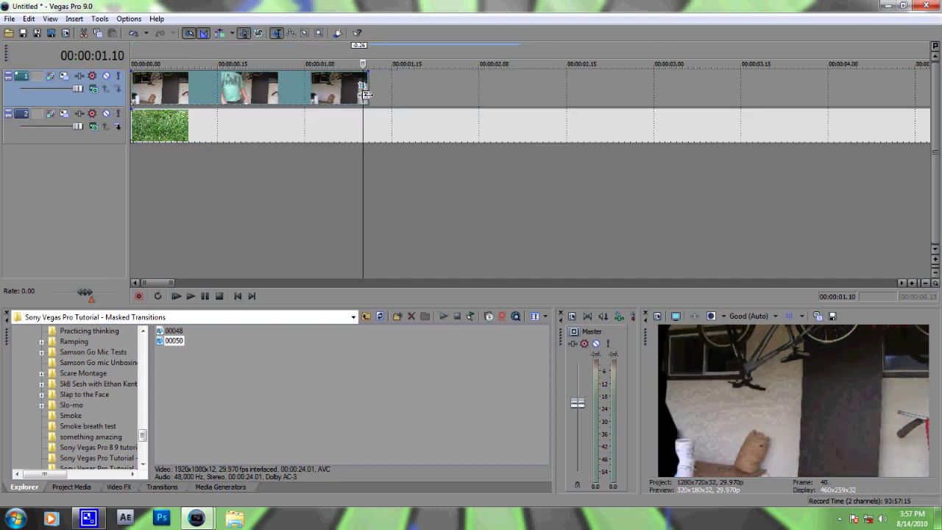
click(210, 220)
click(190, 296)
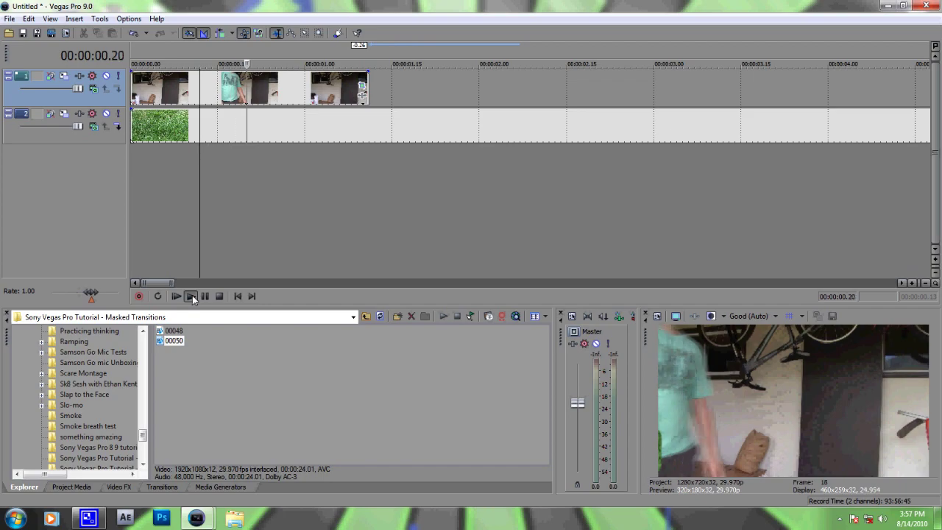